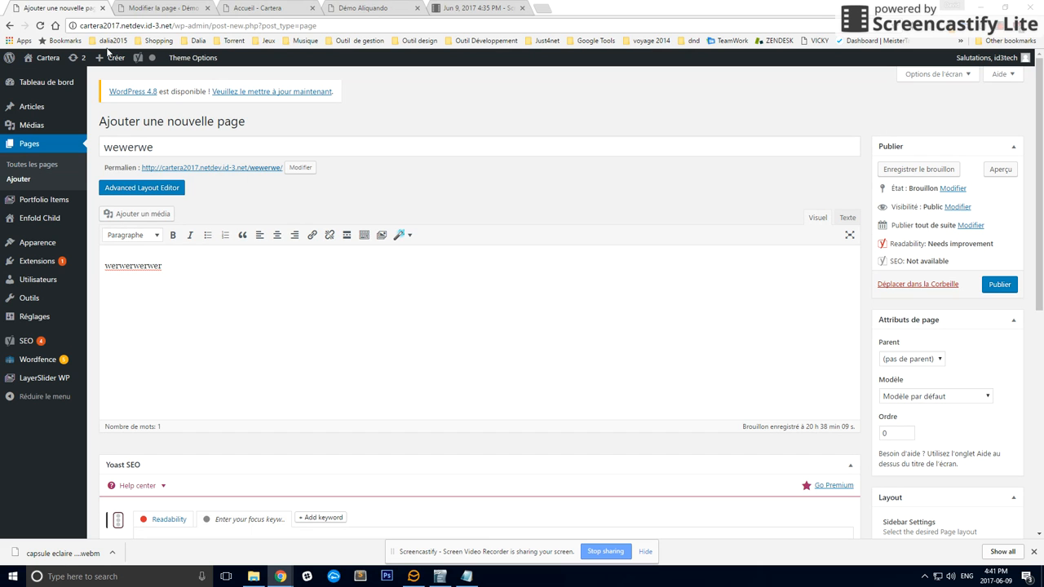
Step: Compare the draft Cartera page with the Biographie page on the Aliquando demo site, examining the draft's title and body text
click(153, 6)
click(58, 9)
click(172, 10)
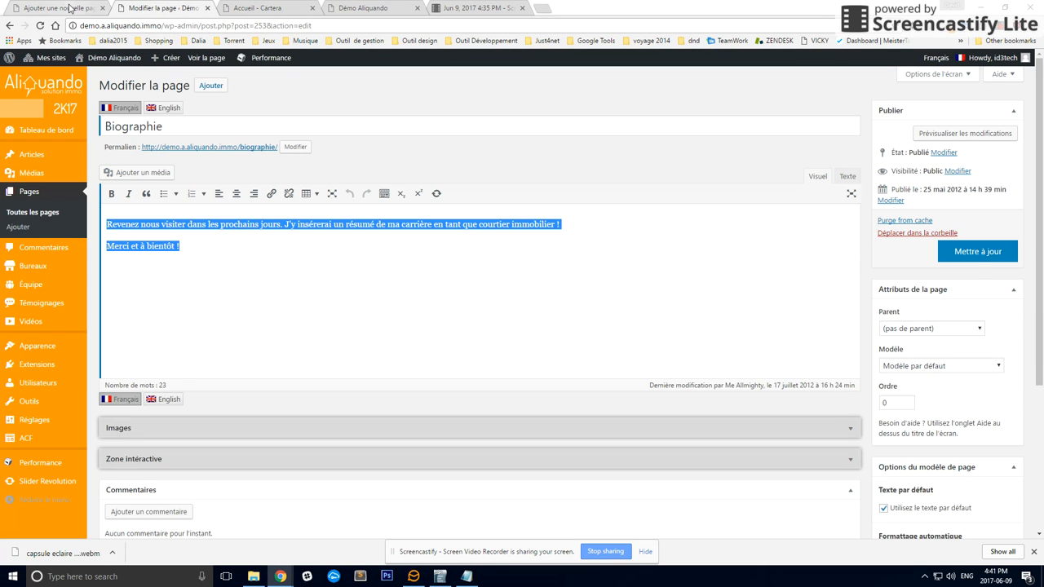
click(71, 8)
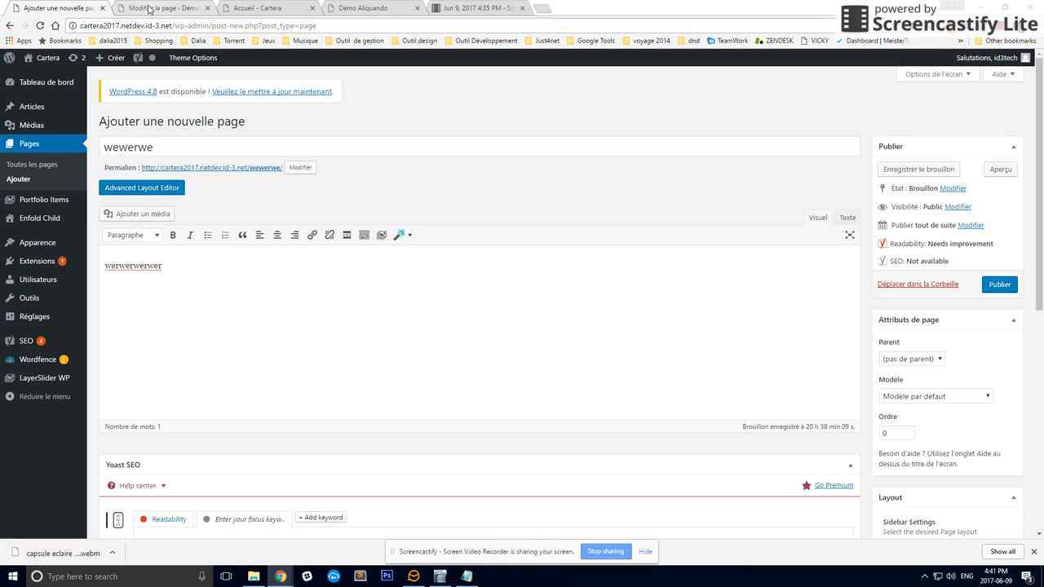
click(153, 9)
click(73, 15)
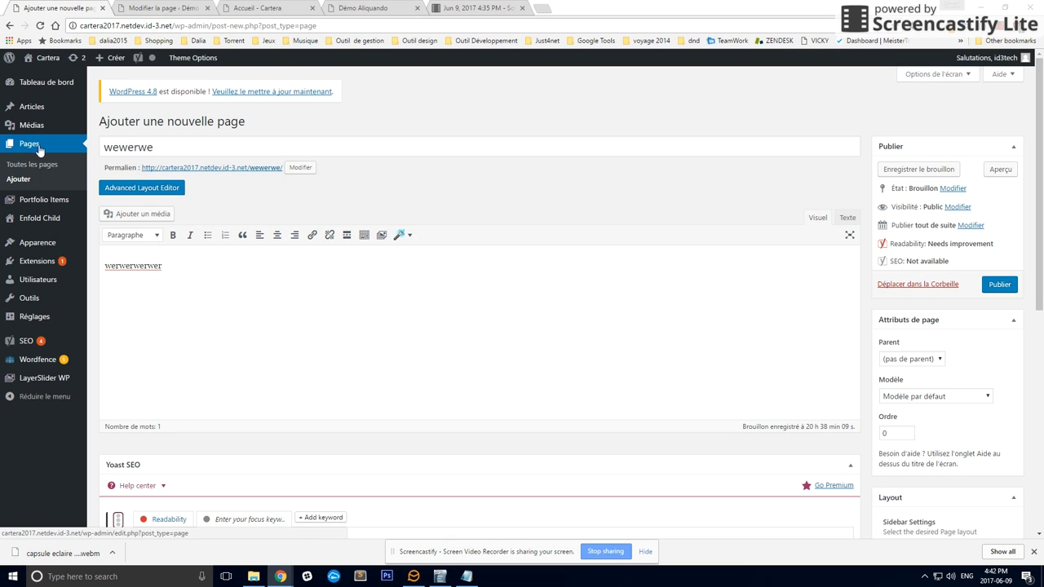
drag(163, 150, 92, 148)
drag(190, 266, 16, 268)
click(174, 147)
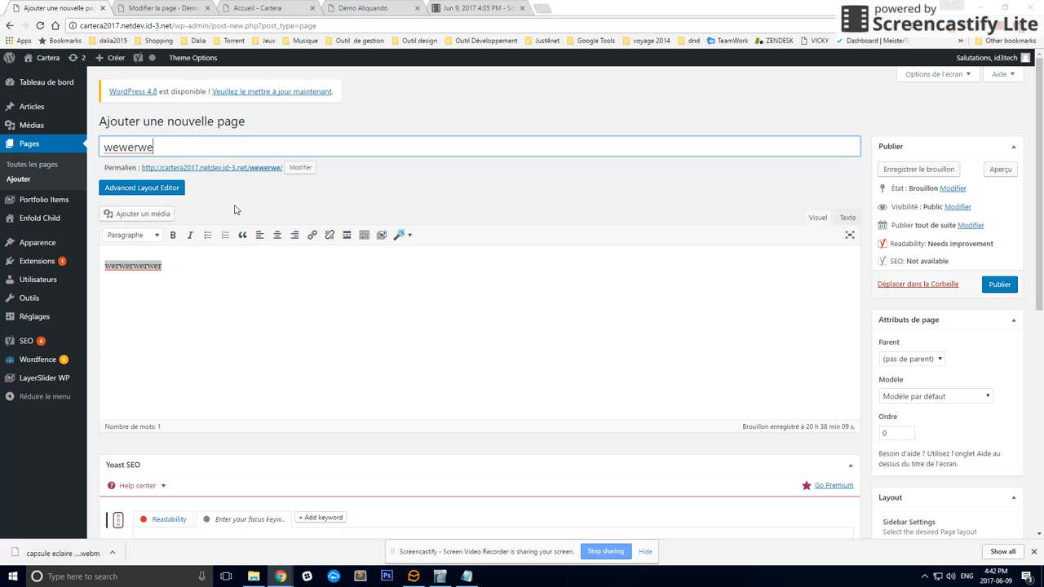
Step: Start a new line below the page's body text and select cartera_color_center.png from the media library for insertion
click(189, 268)
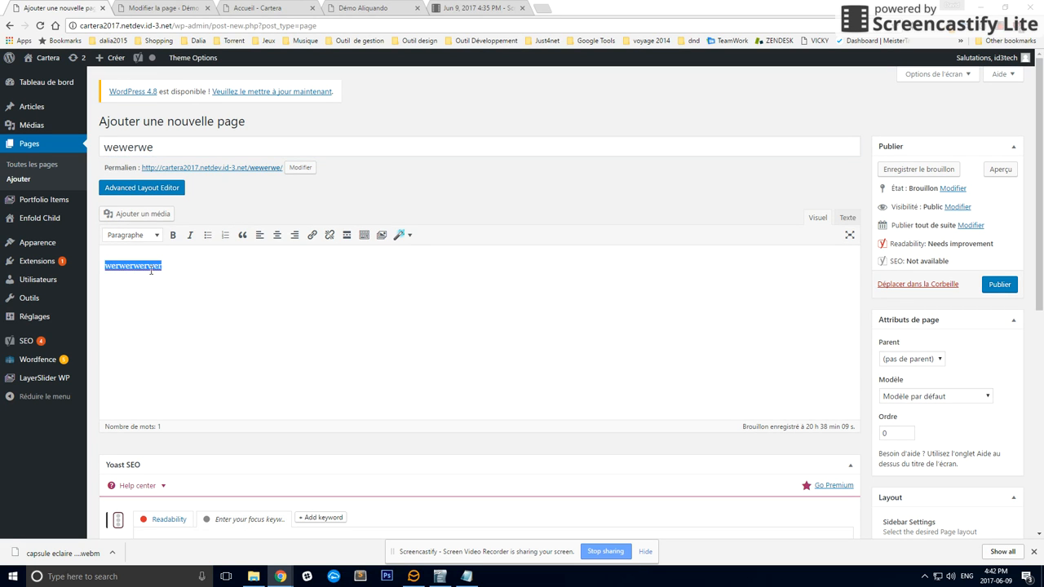
click(180, 265)
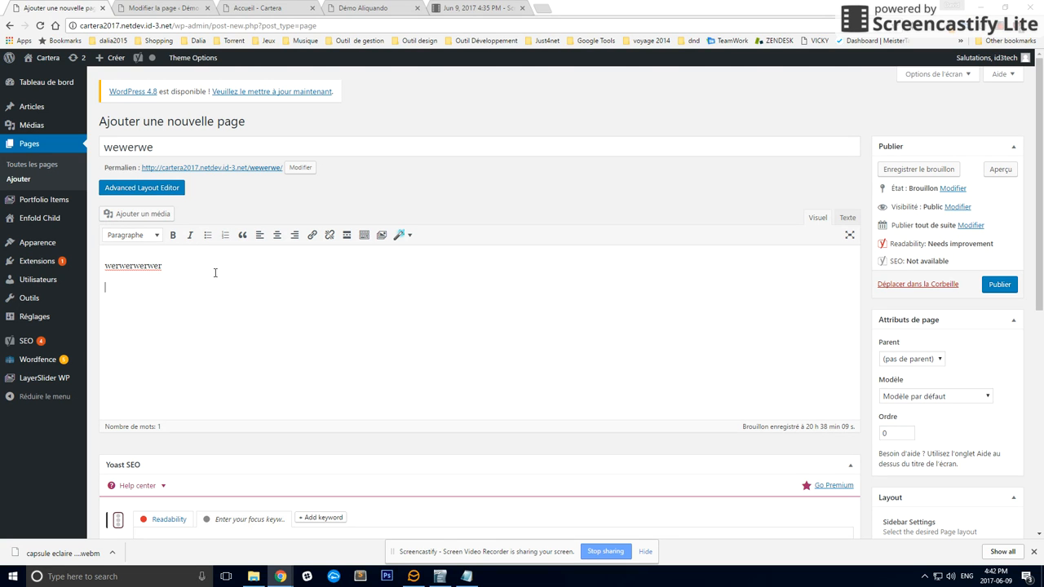
click(140, 217)
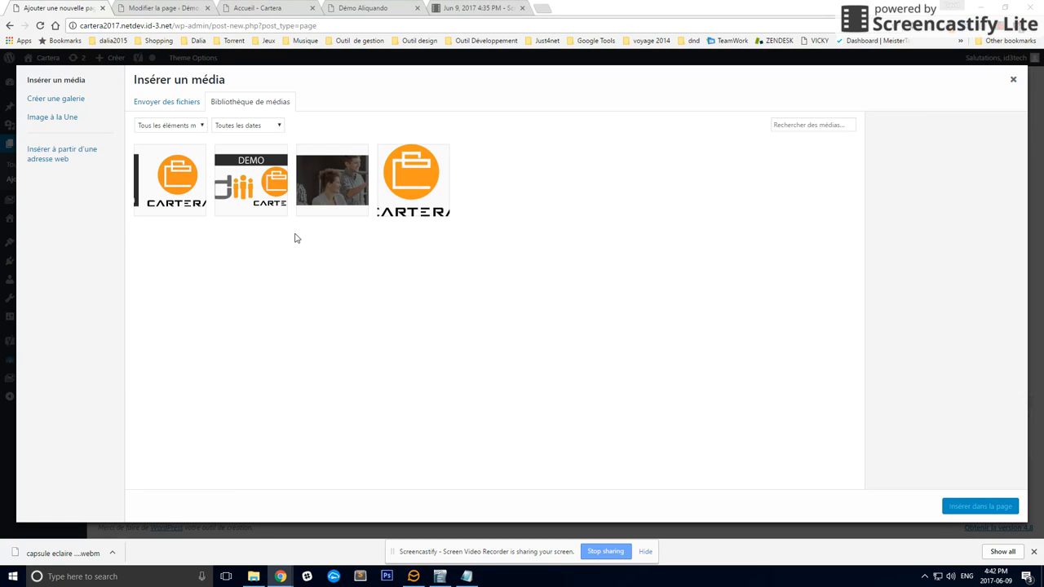
click(426, 196)
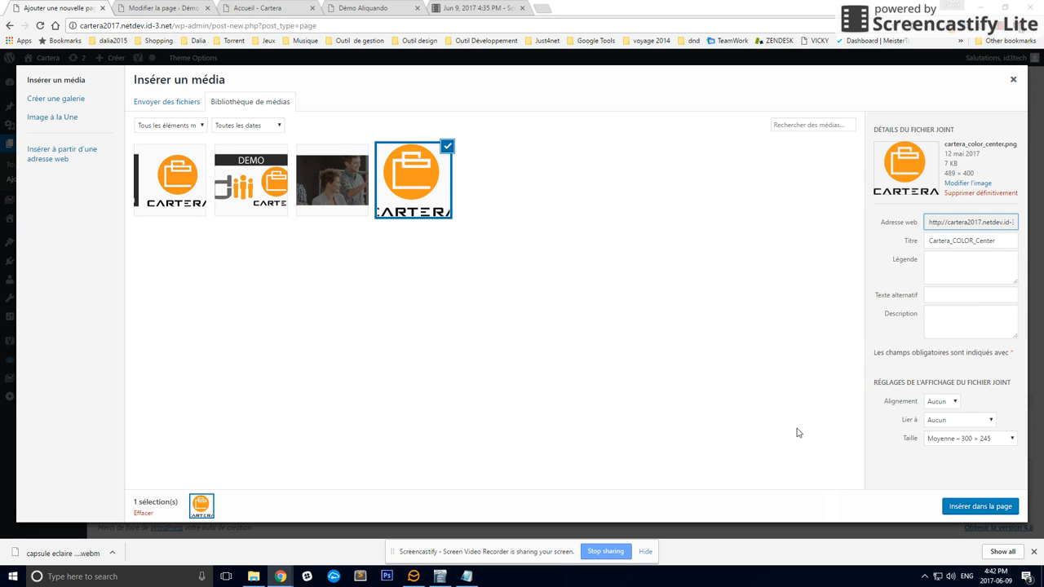
click(368, 181)
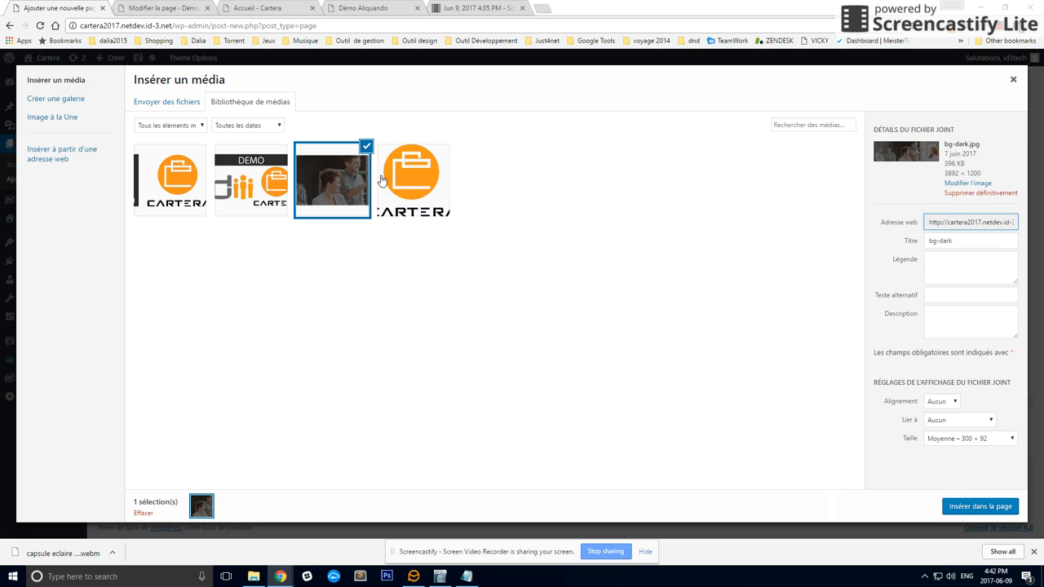
click(385, 182)
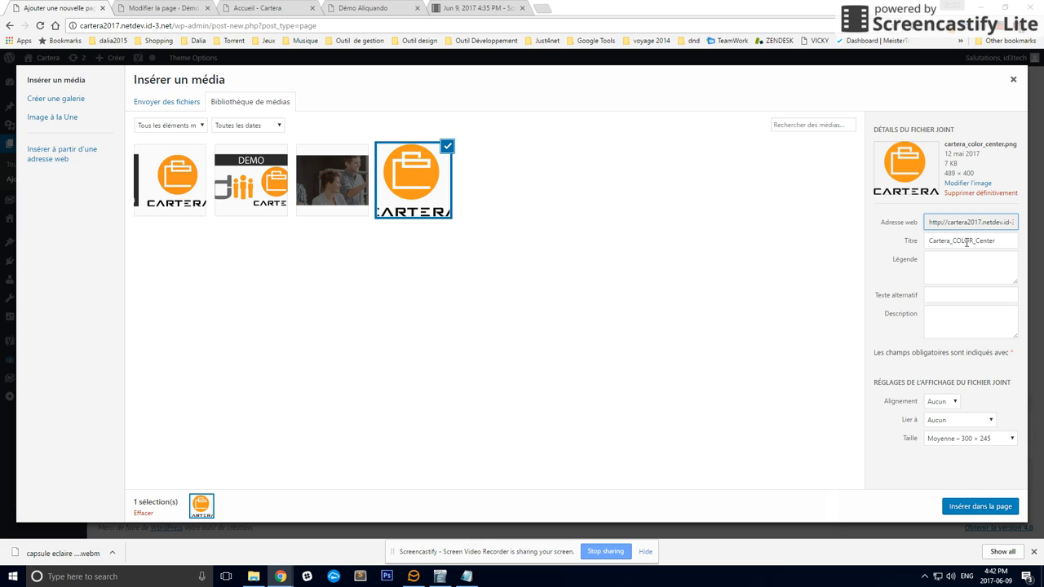
Step: Examine the selected logo's title, web address, caption, alternative text and description fields
key(Tab)
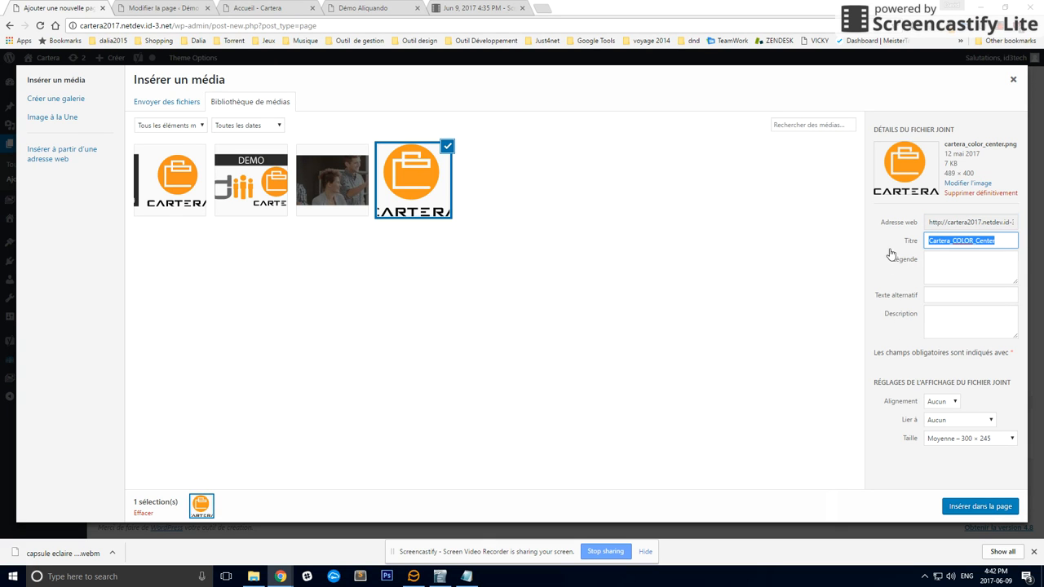
click(968, 242)
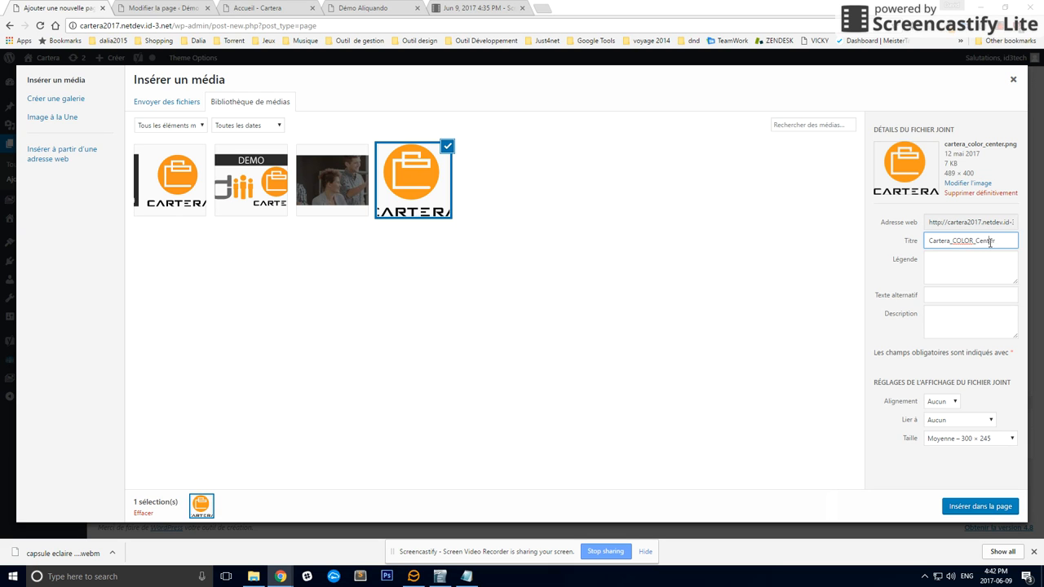
drag(997, 241, 934, 236)
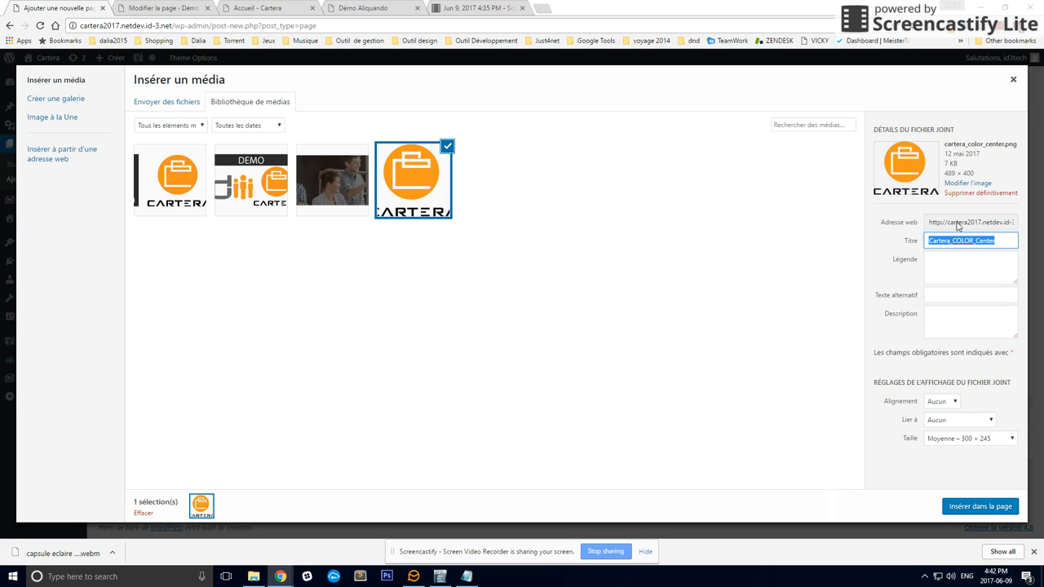
click(960, 226)
click(948, 276)
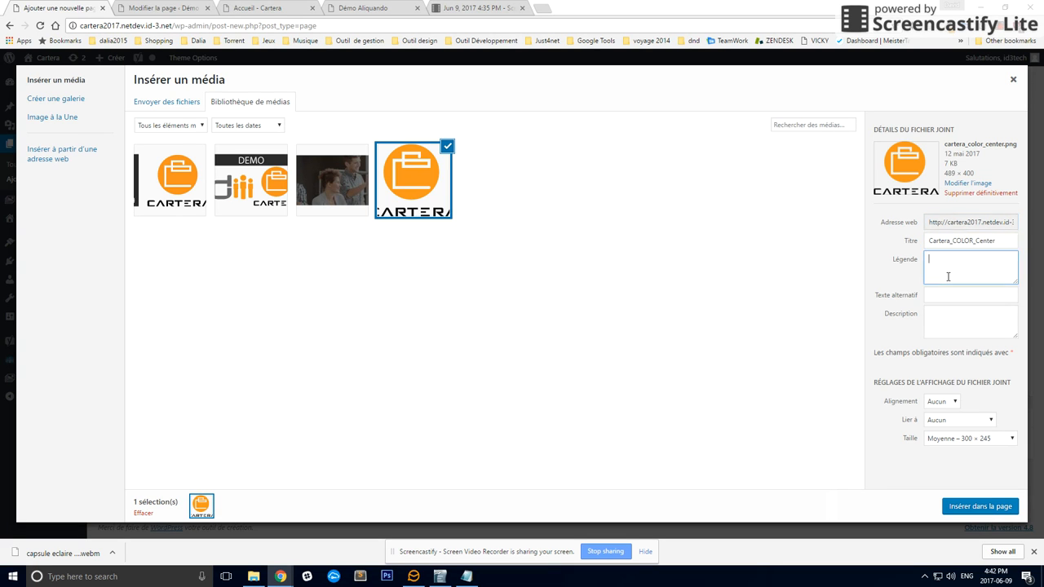
click(955, 299)
click(960, 319)
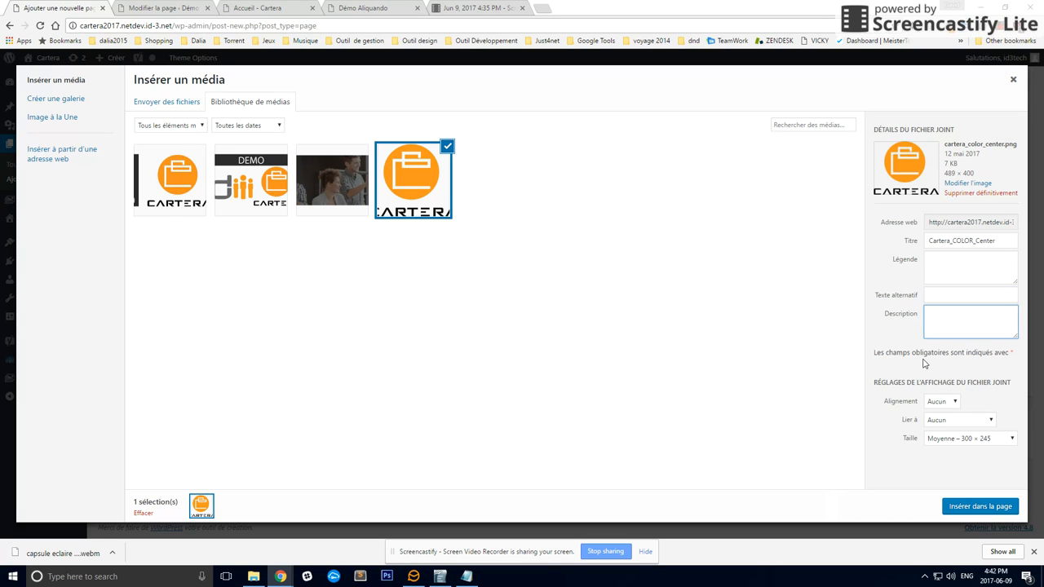
click(926, 357)
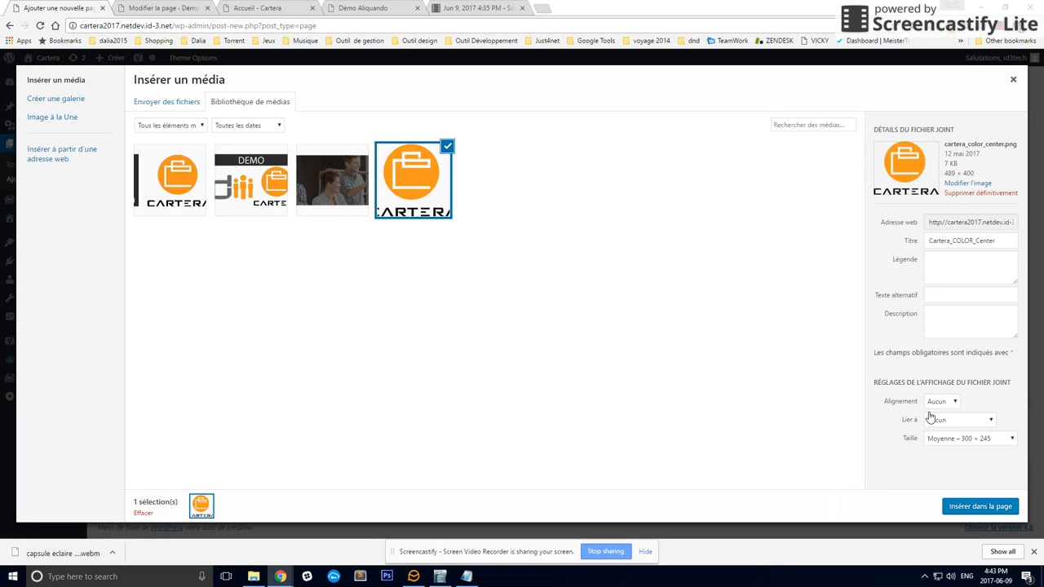
Step: Review the alignment and link options offered for the logo, leaving both set to Aucun
click(957, 404)
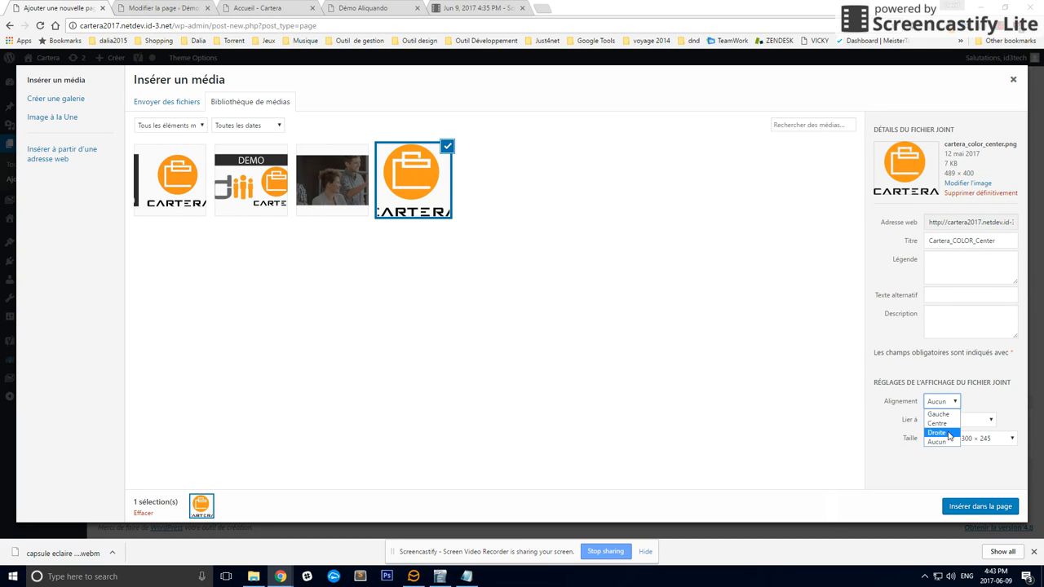
click(986, 402)
click(974, 421)
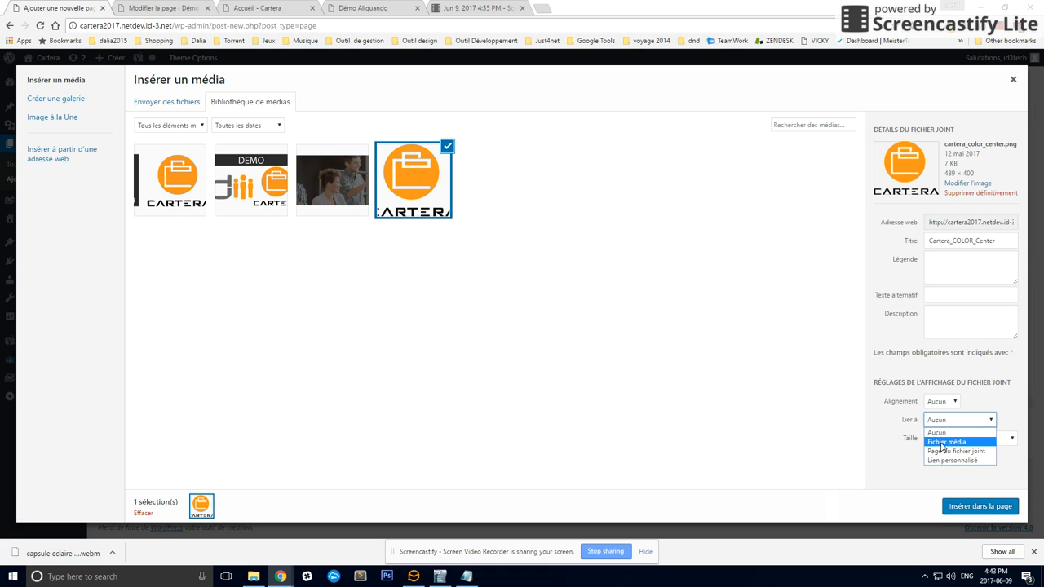
click(942, 431)
click(958, 420)
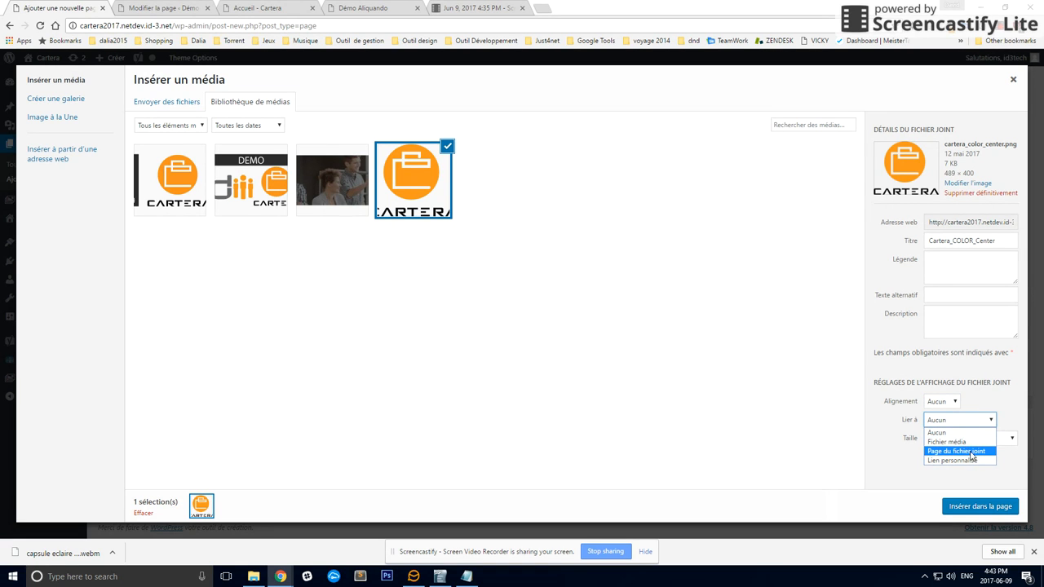
click(902, 454)
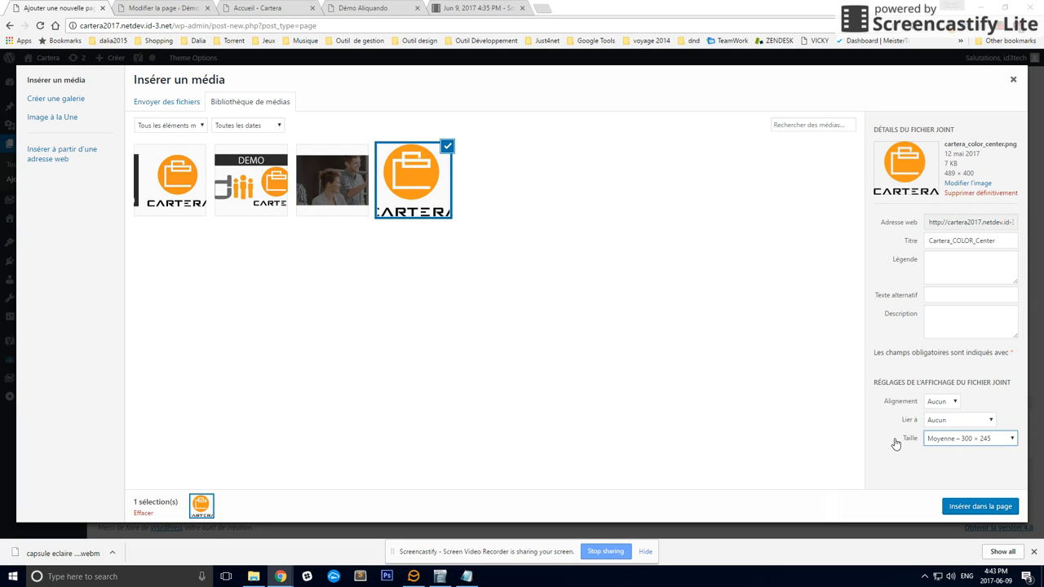
Step: Set the logo's size to Taille originale – 489 × 400 and insert it into the page
click(967, 441)
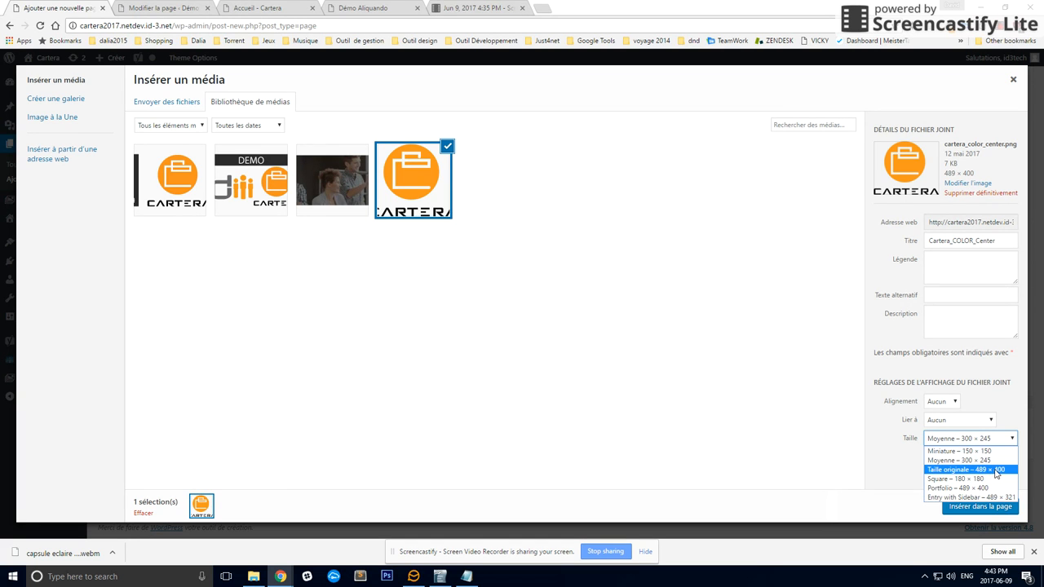
click(995, 471)
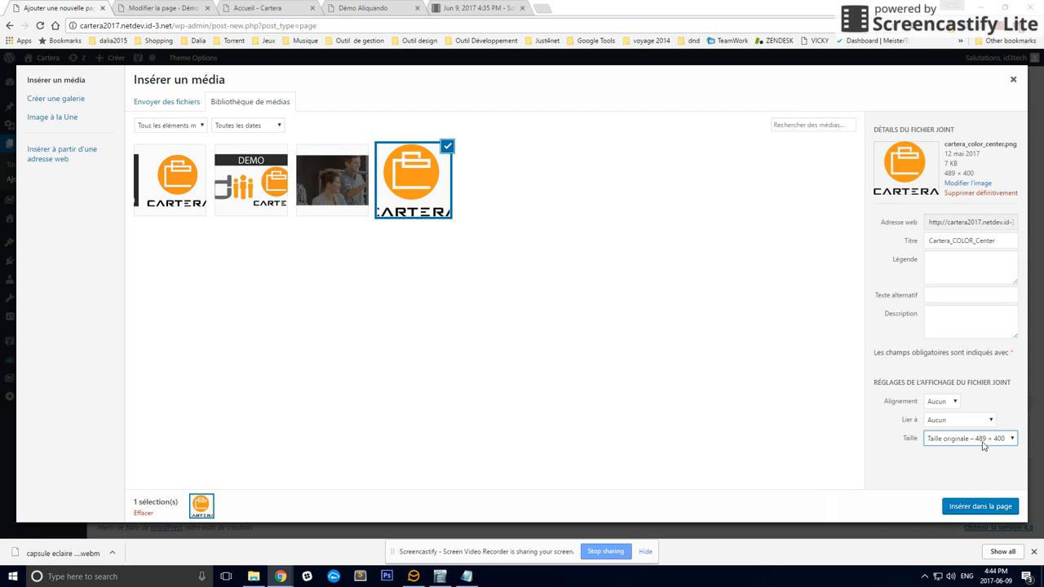
click(978, 506)
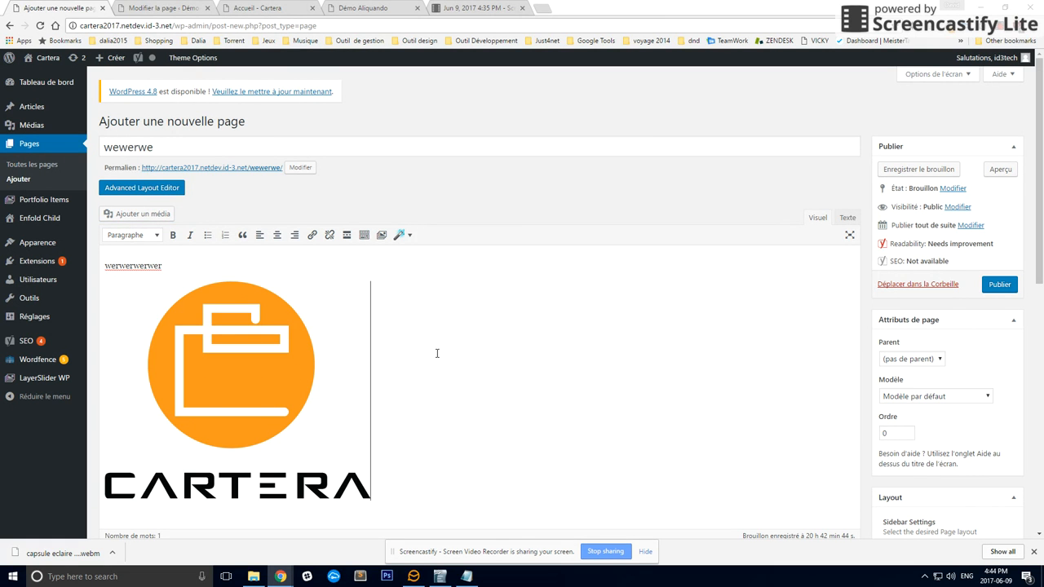
Step: Publish the wewerwe page and open its public version through the permalink
scroll(438, 350, down, 3)
scroll(438, 350, up, 3)
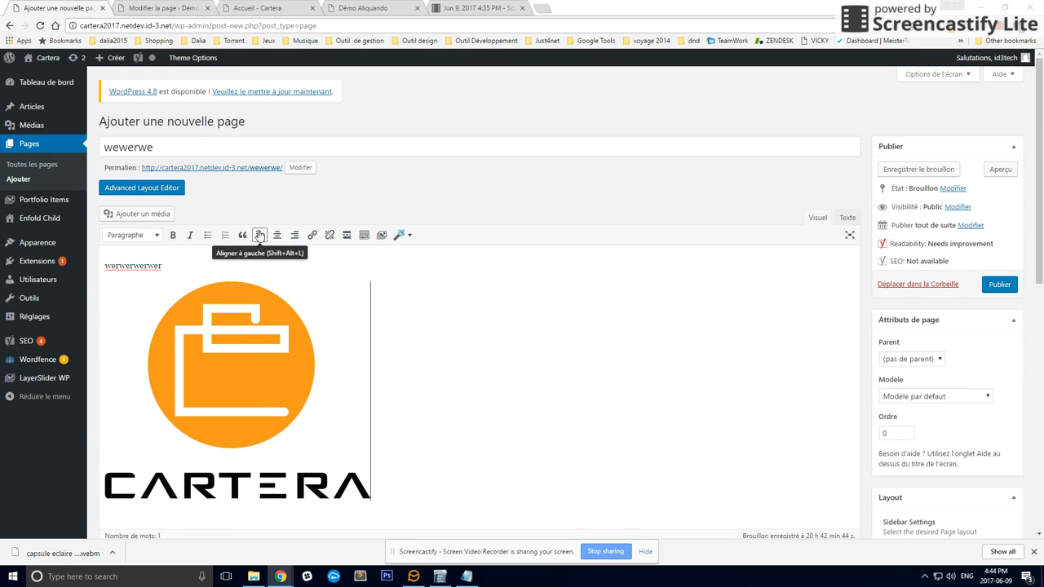
click(1004, 287)
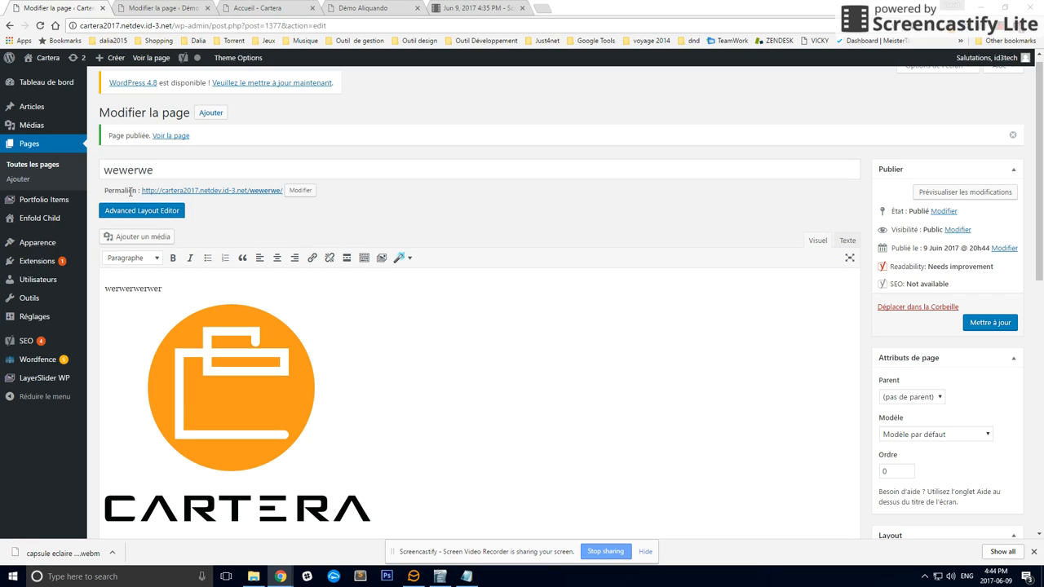
click(201, 193)
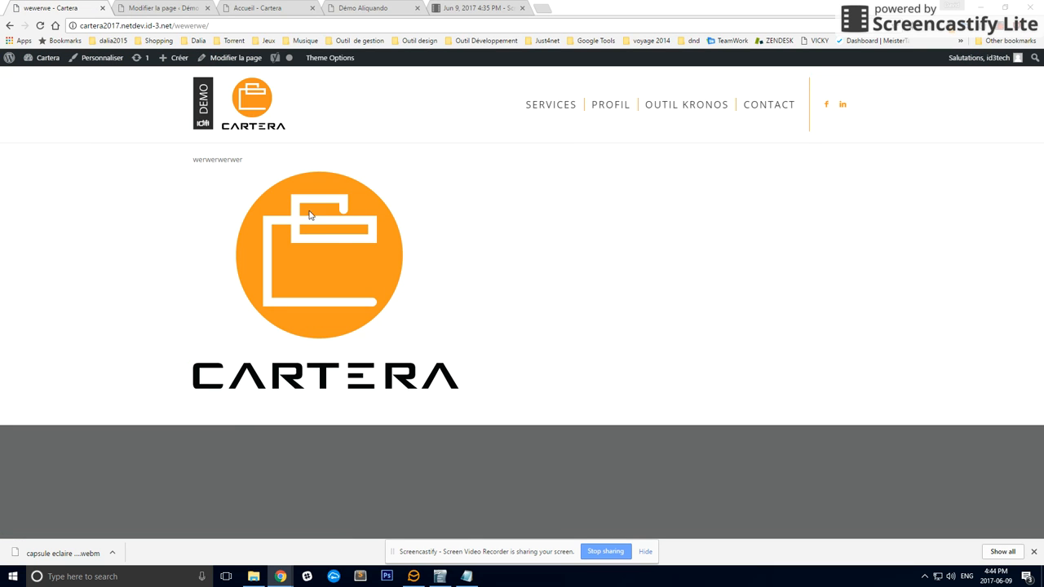
Step: Check the text and logo on the published page, and reopen the page for editing
drag(192, 162, 489, 277)
click(521, 280)
mouse_move(310, 66)
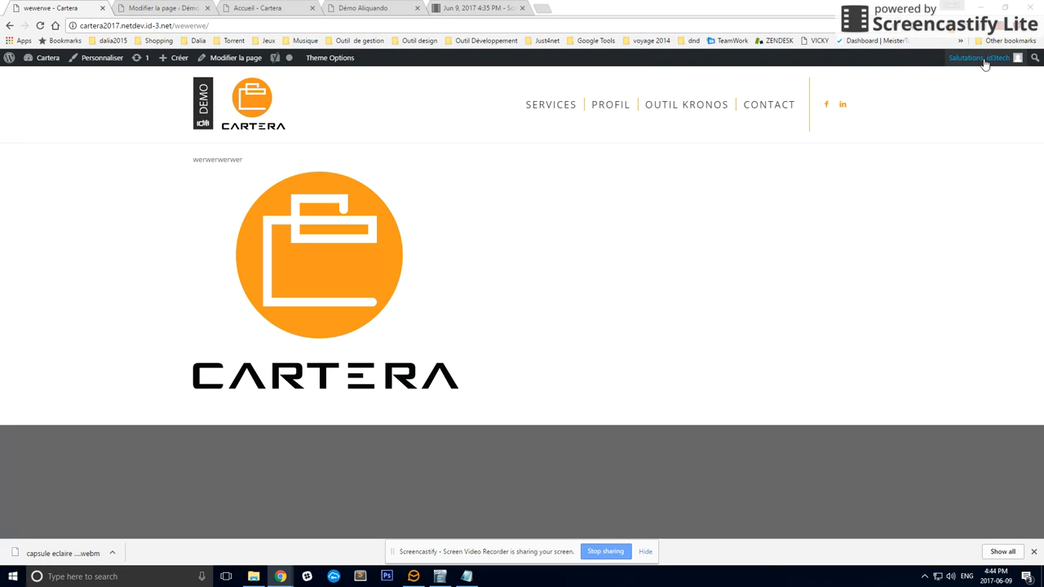
click(232, 62)
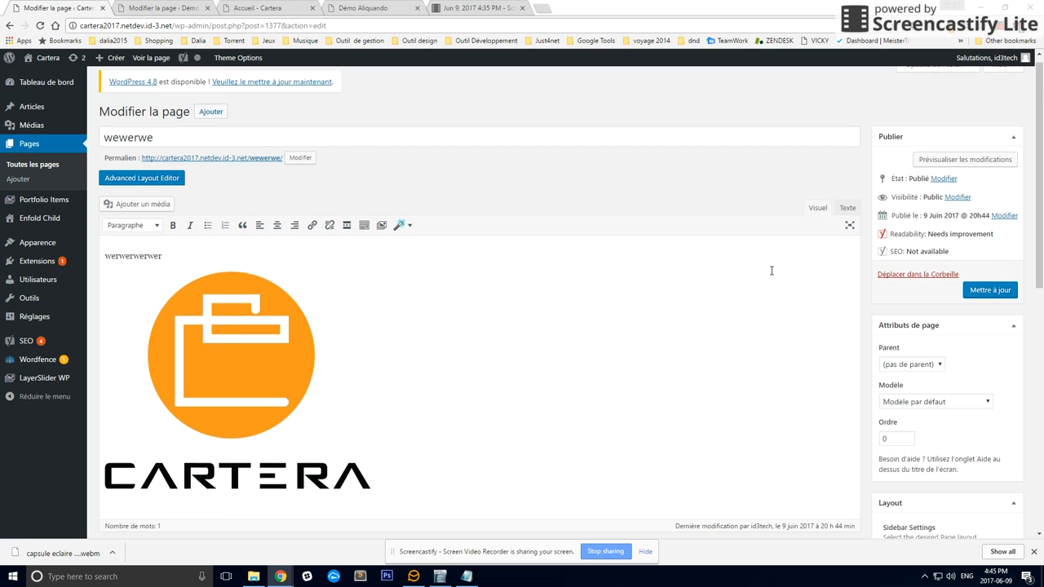
scroll(772, 269, down, 3)
scroll(773, 271, up, 3)
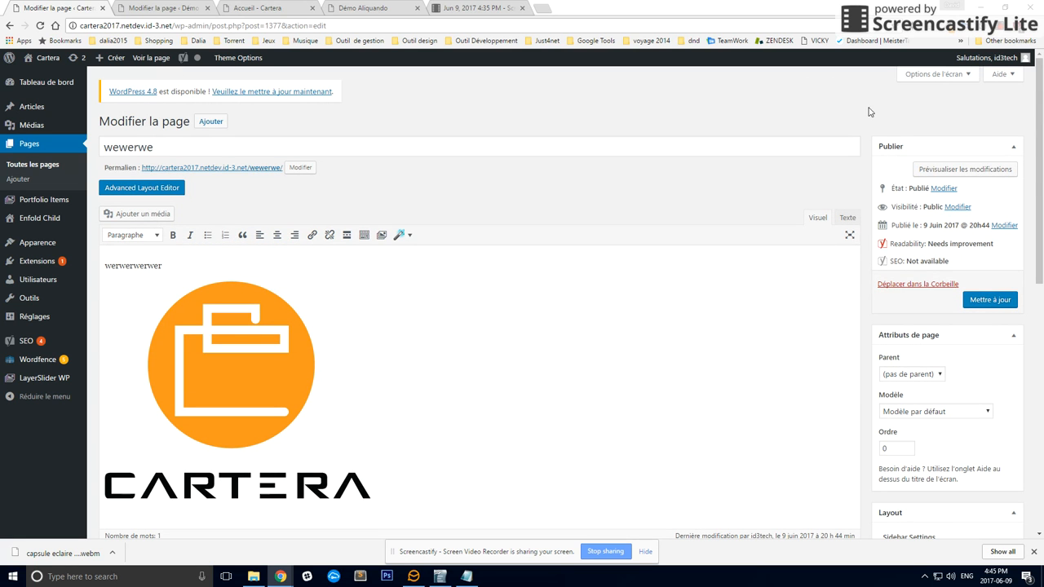